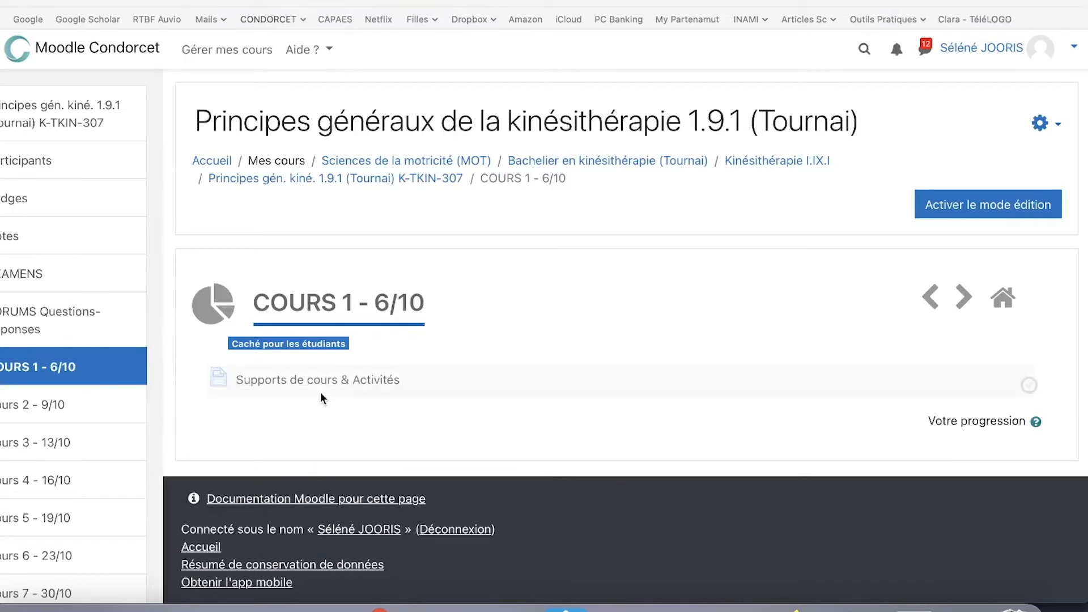
- Turn on editing for the course and add a Page resource to its general section
left_click(324, 379)
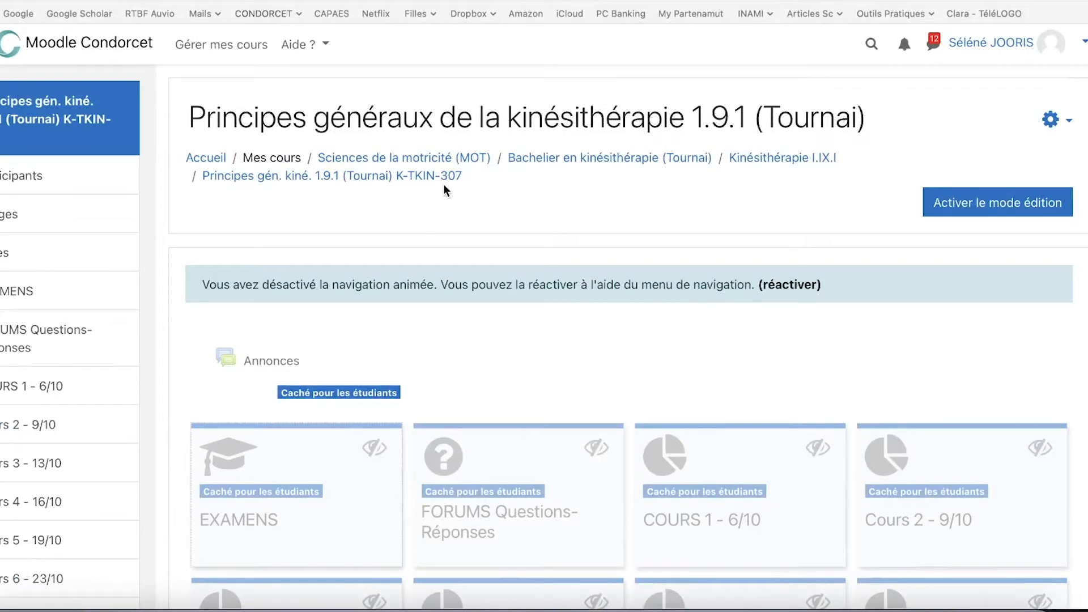
left_click(1017, 201)
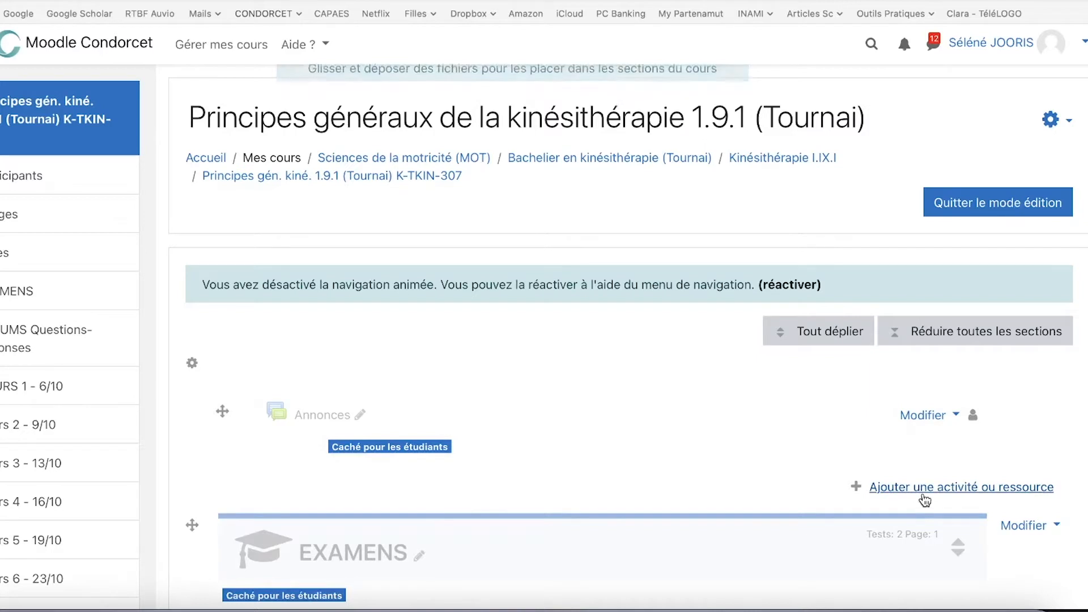
left_click(925, 500)
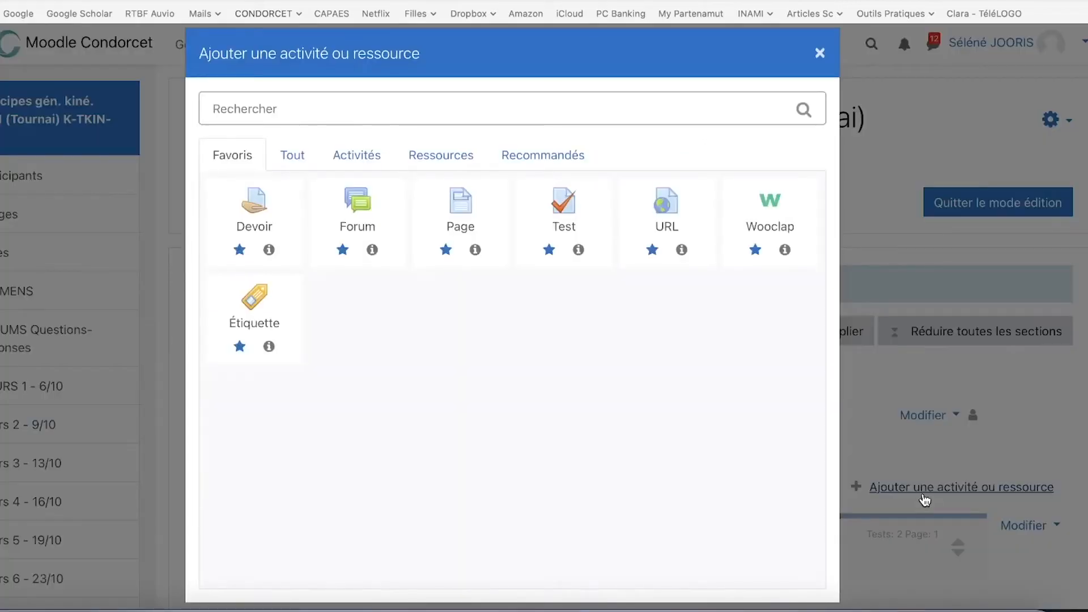
left_click(468, 209)
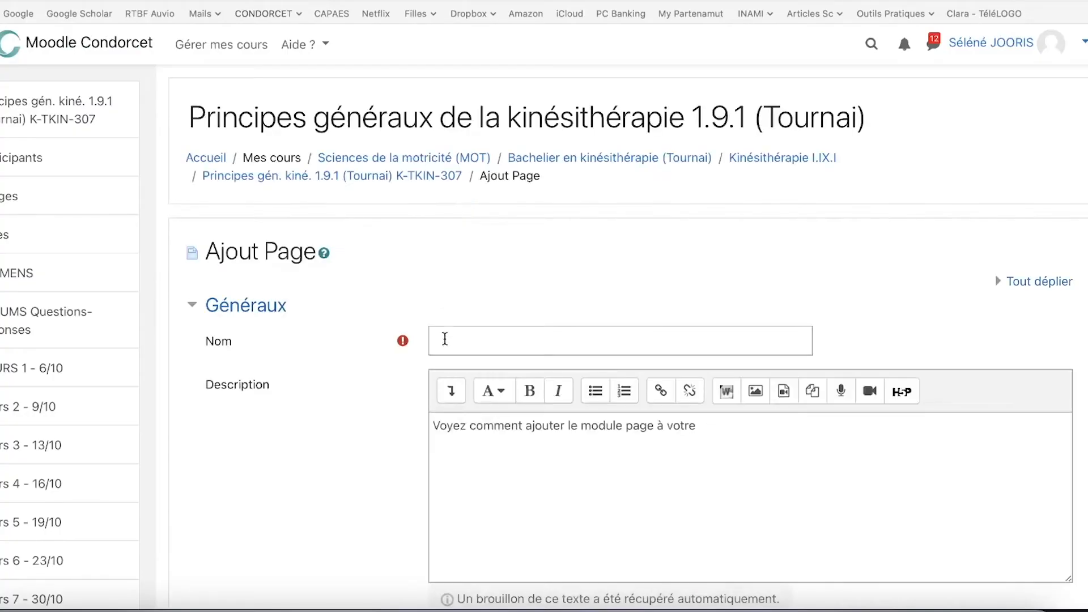
- Name the page "Cours 1" and replace its description with "A travailler avant le cours en présentiel"
left_click(447, 347)
type("Cour")
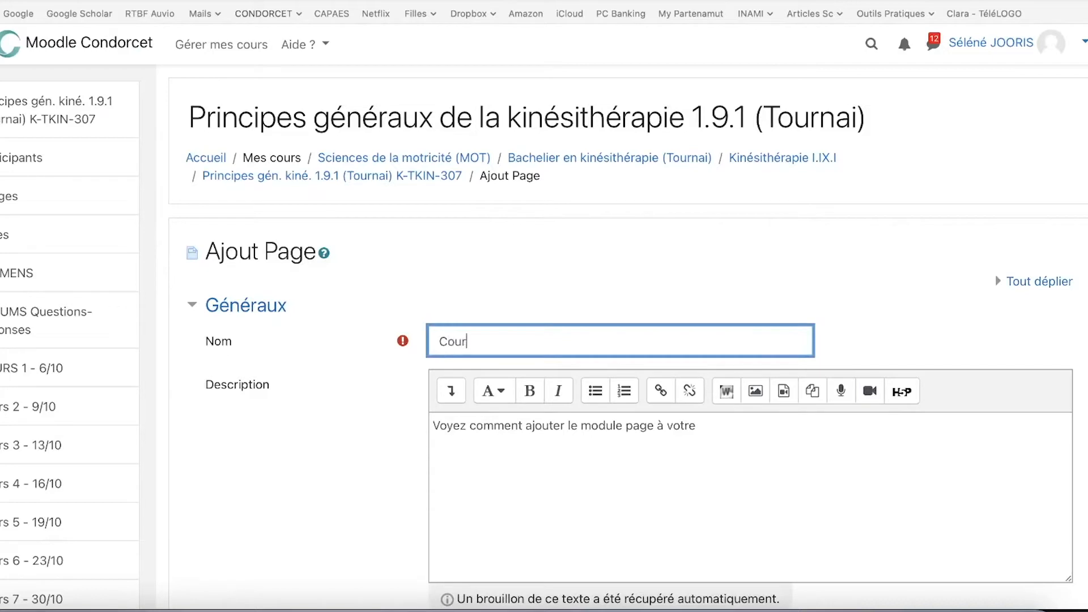
type("s 1")
left_click_drag(701, 424, 427, 424)
type("A travailler avant")
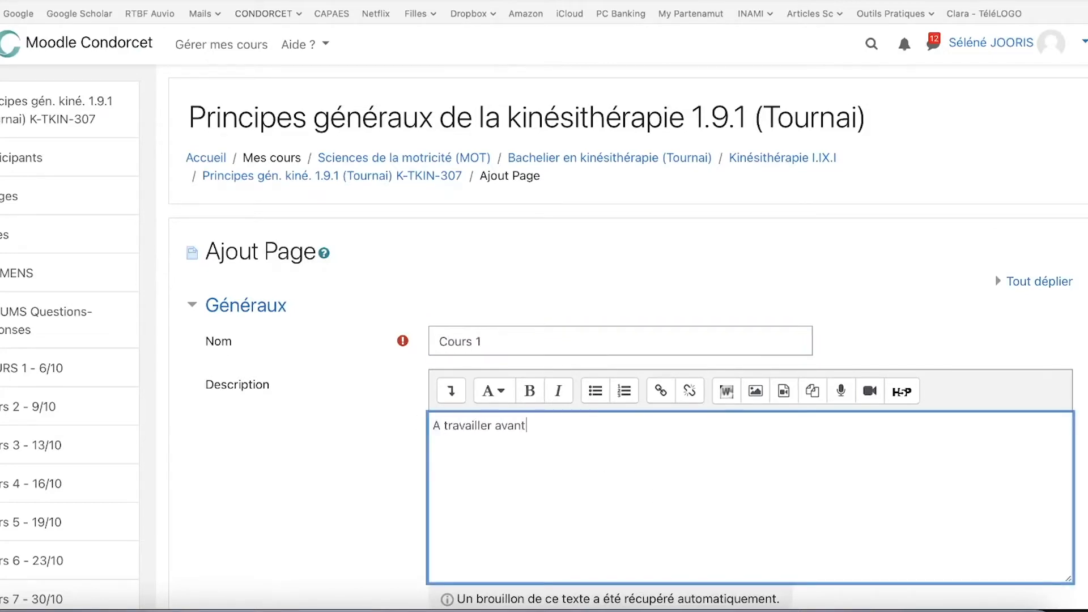
type(" le cours en présentiel")
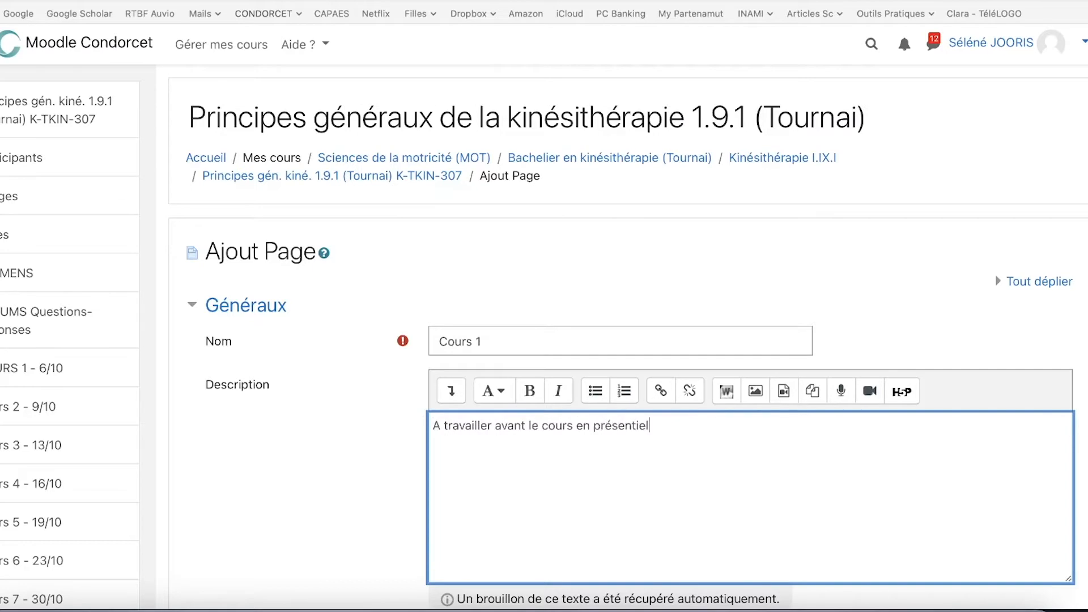
- Enter "Chapitre 1" as the first heading in the page content
scroll(527, 389, "down", 8)
left_click(505, 349)
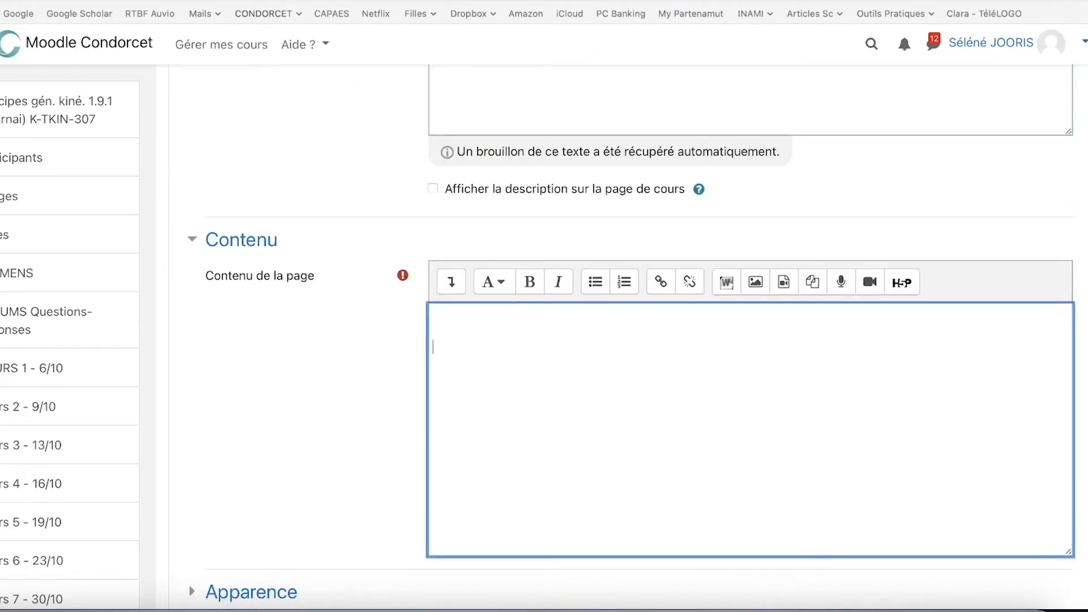
type("Chapitre 1")
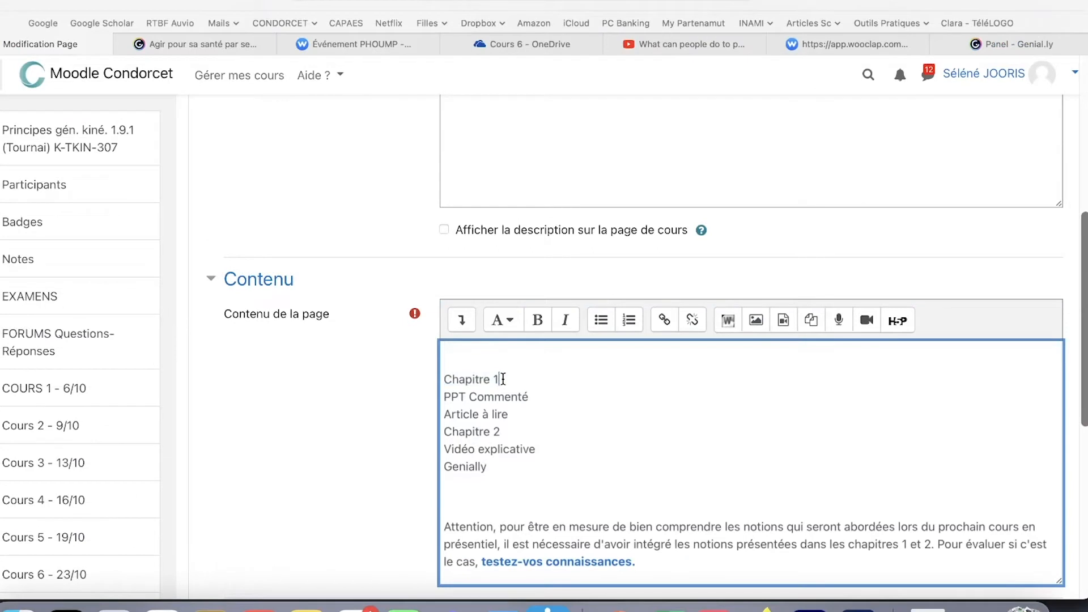
- Make the "Chapitre 1" and "Chapitre 2" headings in the page content bold
left_click_drag(503, 379, 445, 380)
left_click(537, 320)
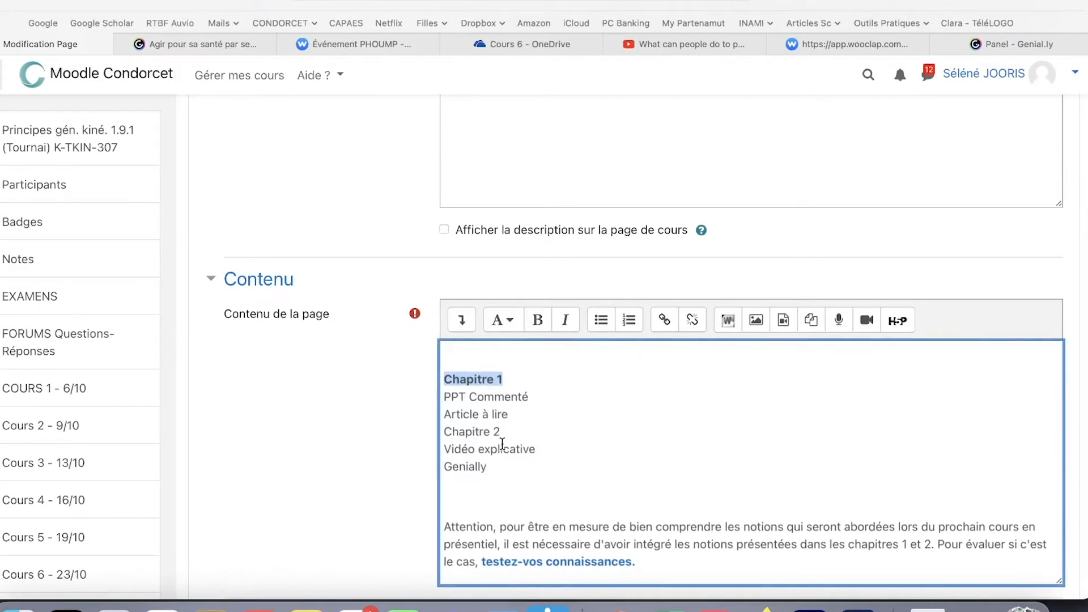
left_click_drag(501, 432, 448, 431)
left_click(537, 321)
- Turn the items under both chapter headings into bulleted lists and display the content editor's additional formatting options
left_click_drag(511, 415, 442, 400)
left_click(602, 321)
left_click_drag(491, 479, 524, 428)
left_click(600, 323)
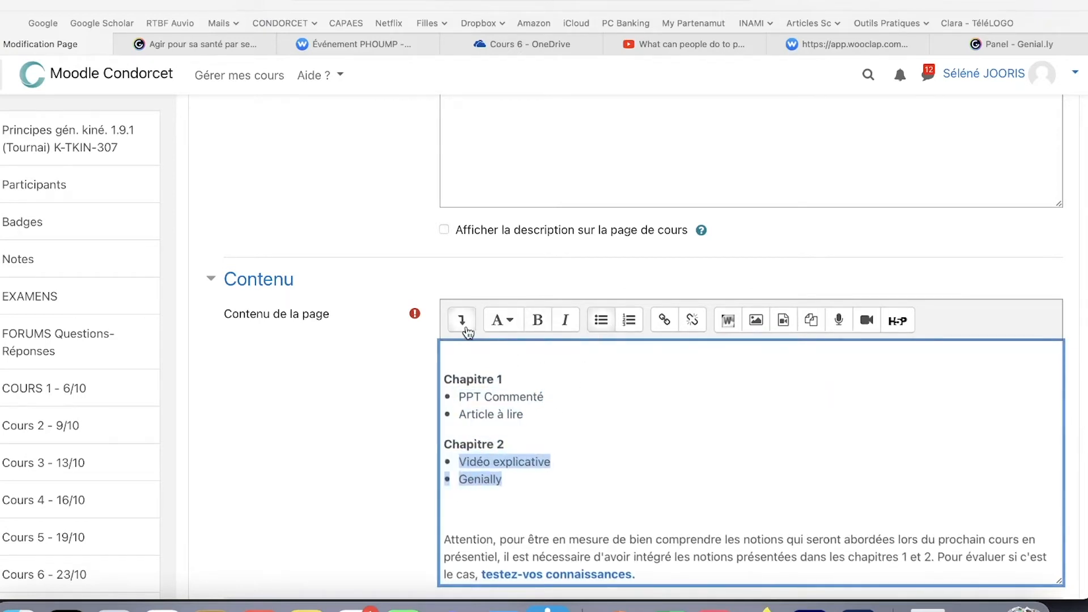
left_click(466, 328)
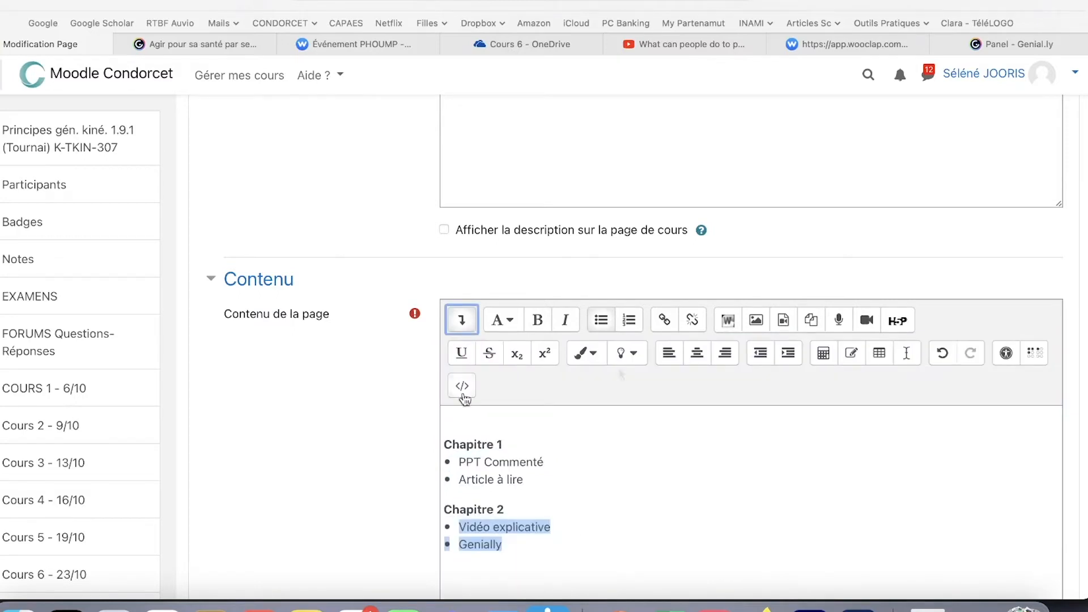
left_click(596, 362)
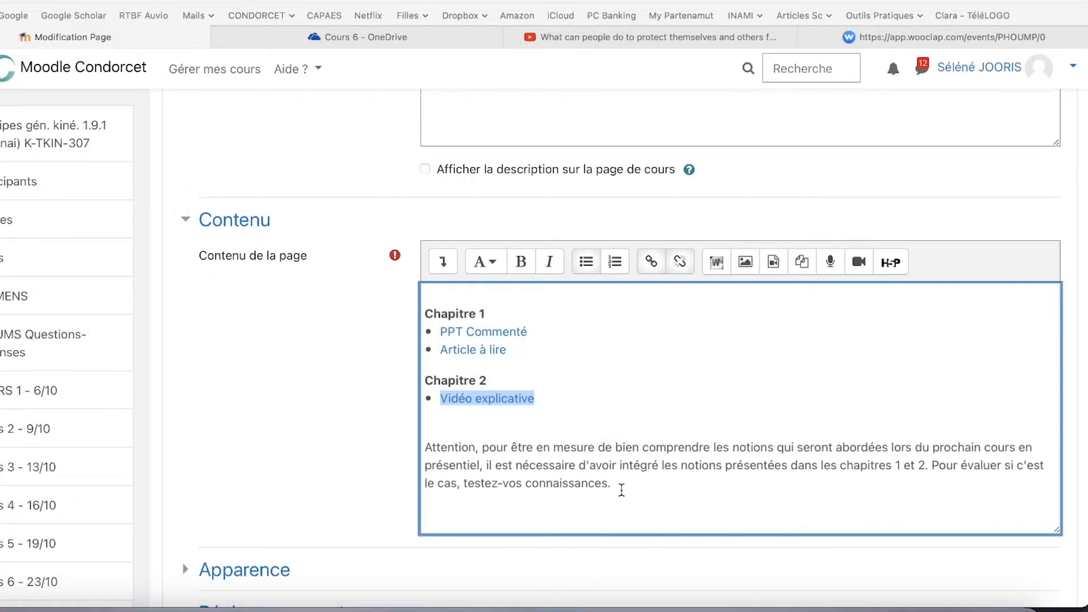
- Make "testez-vos connaissances." in the closing paragraph bold and start creating a link on it
left_click_drag(615, 485, 460, 483)
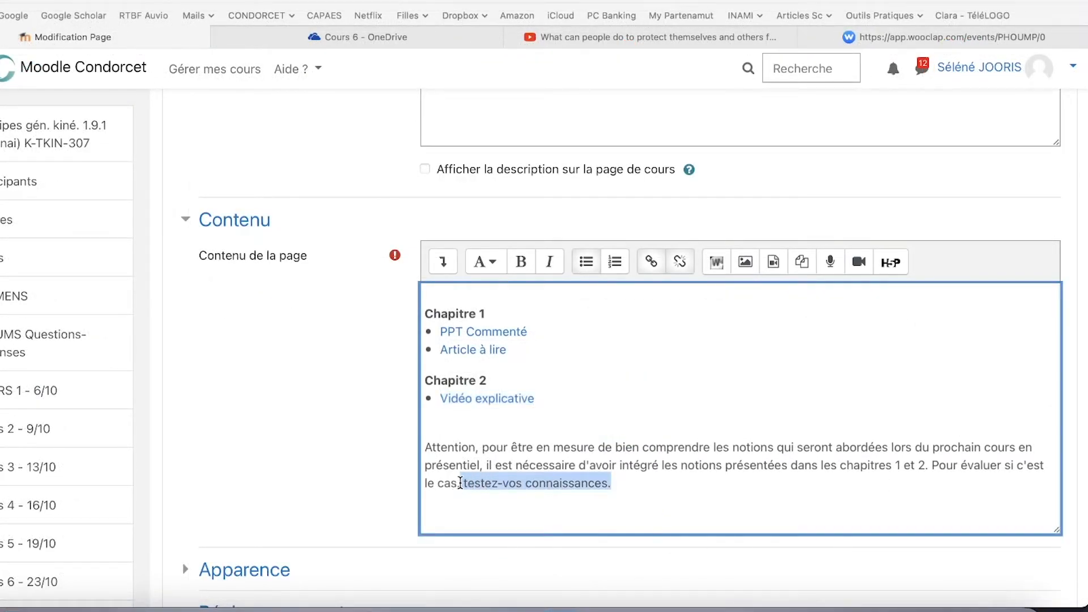
key("super+b")
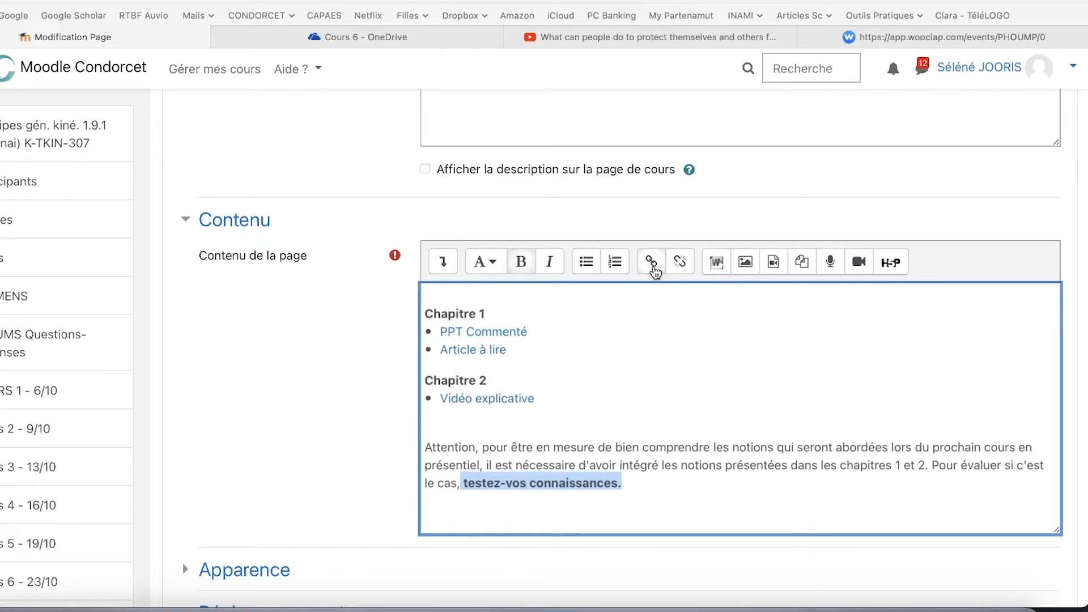
left_click(654, 271)
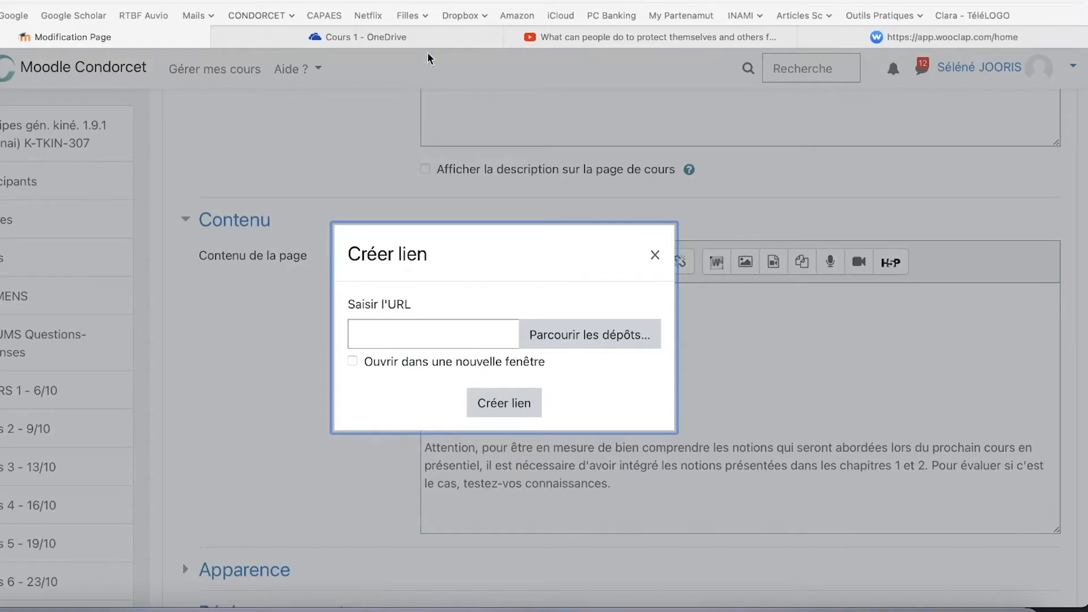
- Switch to OneDrive and create and copy a sharing link for Biométrie-1.pptx
left_click(436, 39)
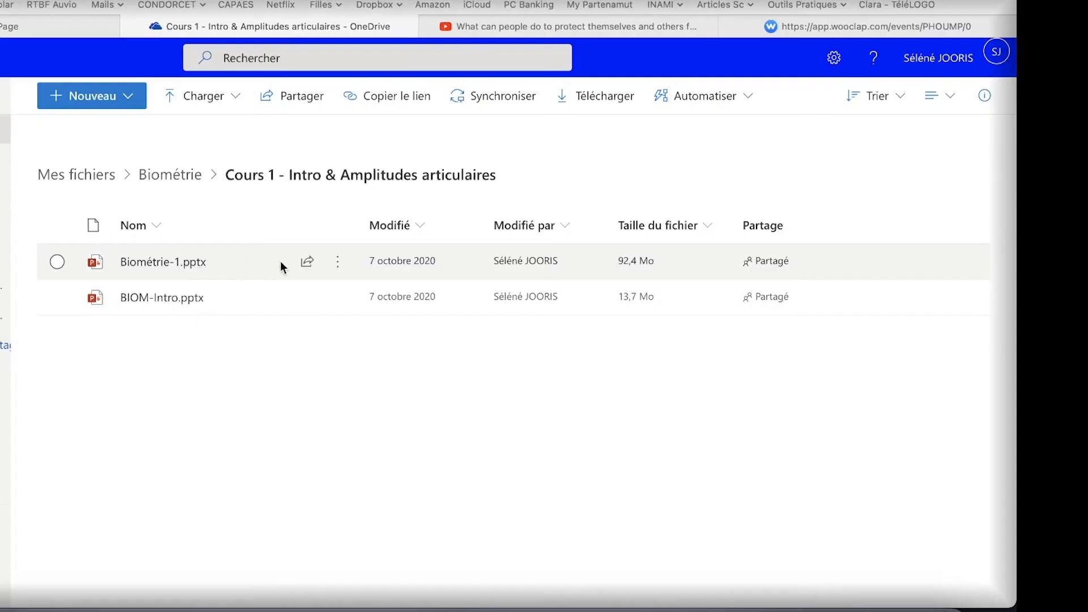
mouse_move(299, 264)
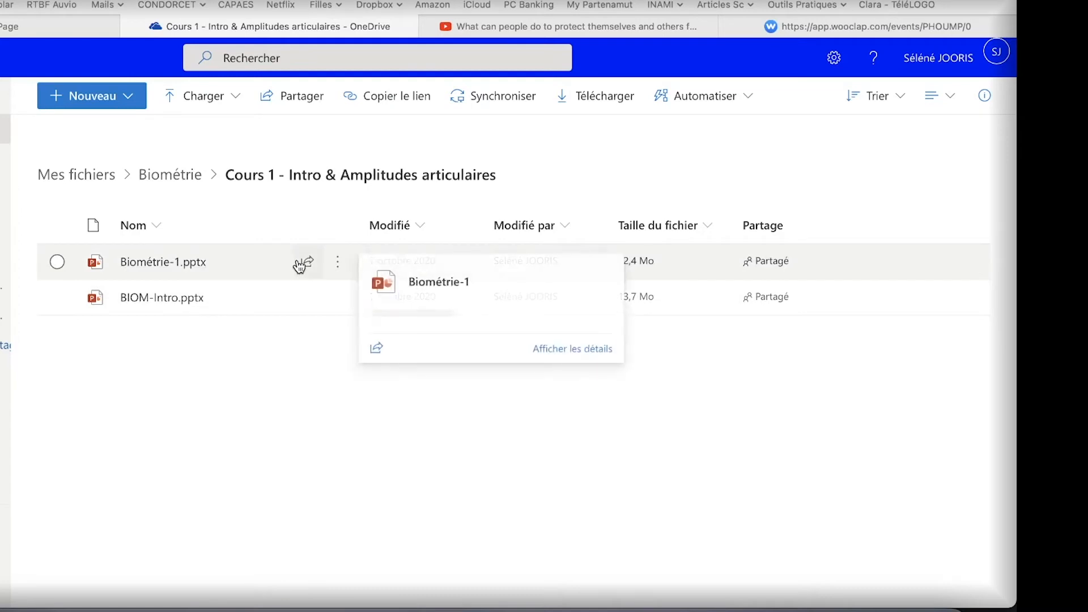
left_click(301, 264)
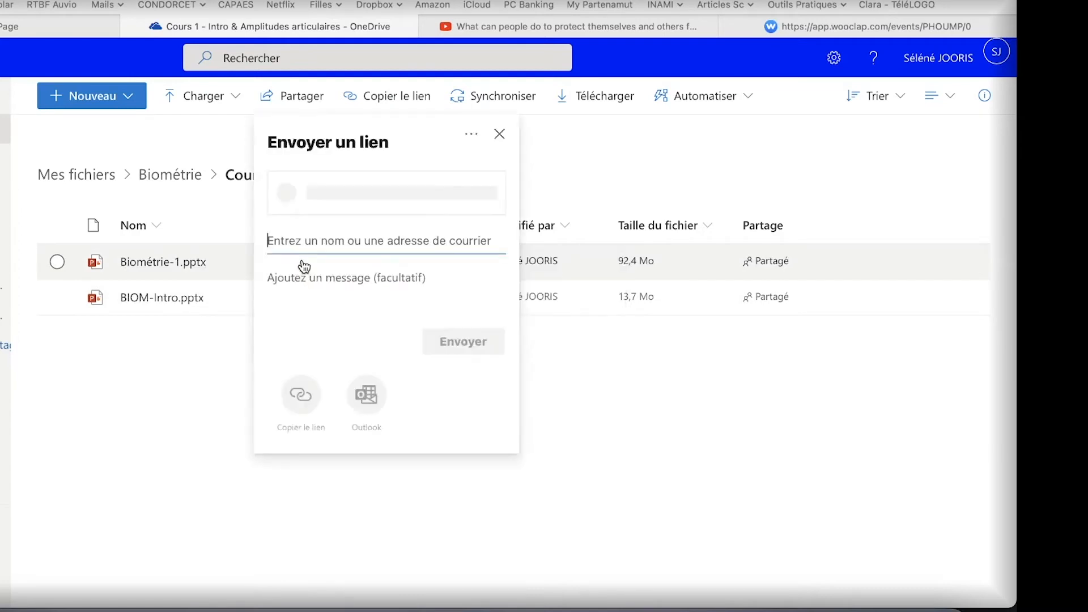
left_click(301, 395)
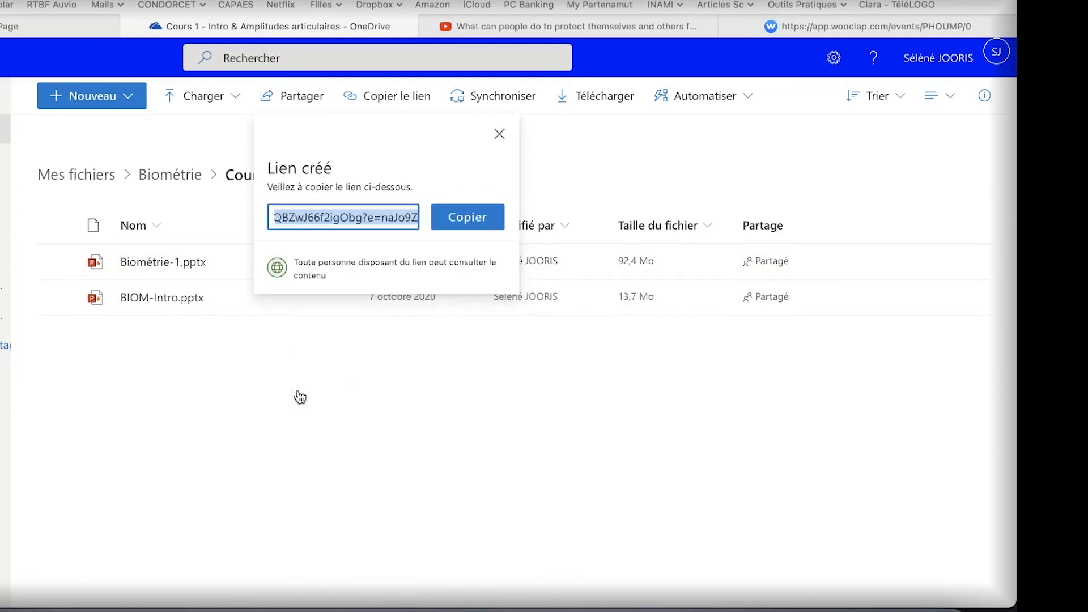
left_click(460, 229)
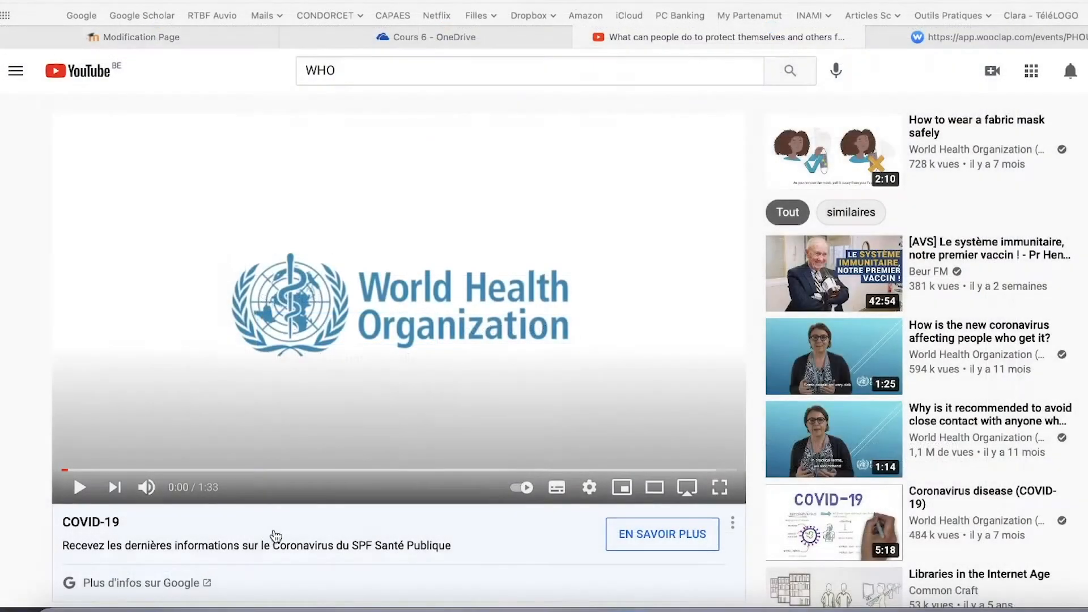
- Copy the share link of the World Health Organization coronavirus protection video on YouTube
scroll(276, 537, "down", 3)
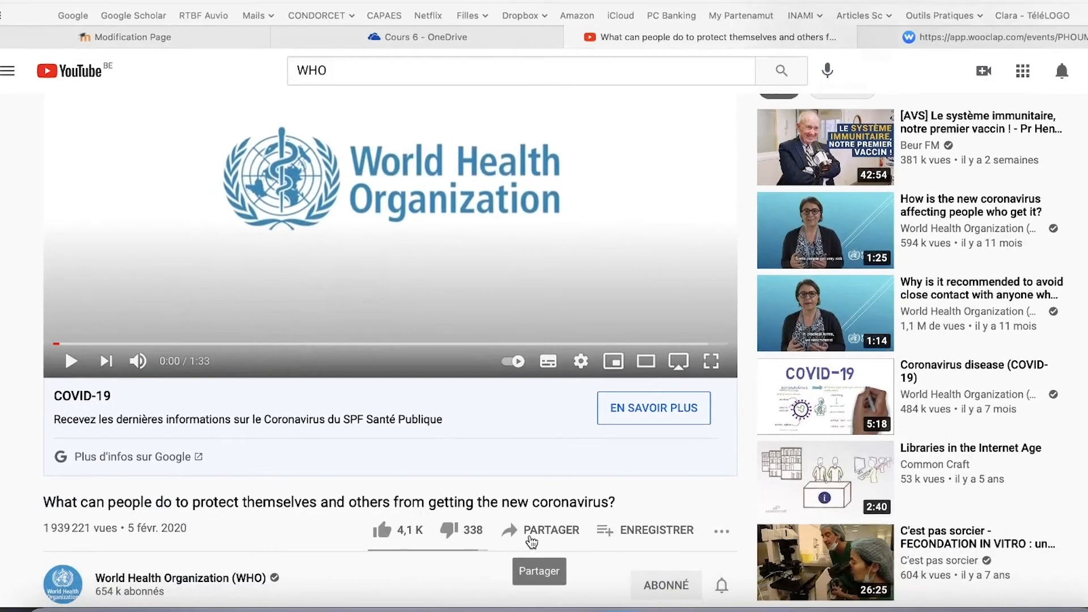
left_click(533, 543)
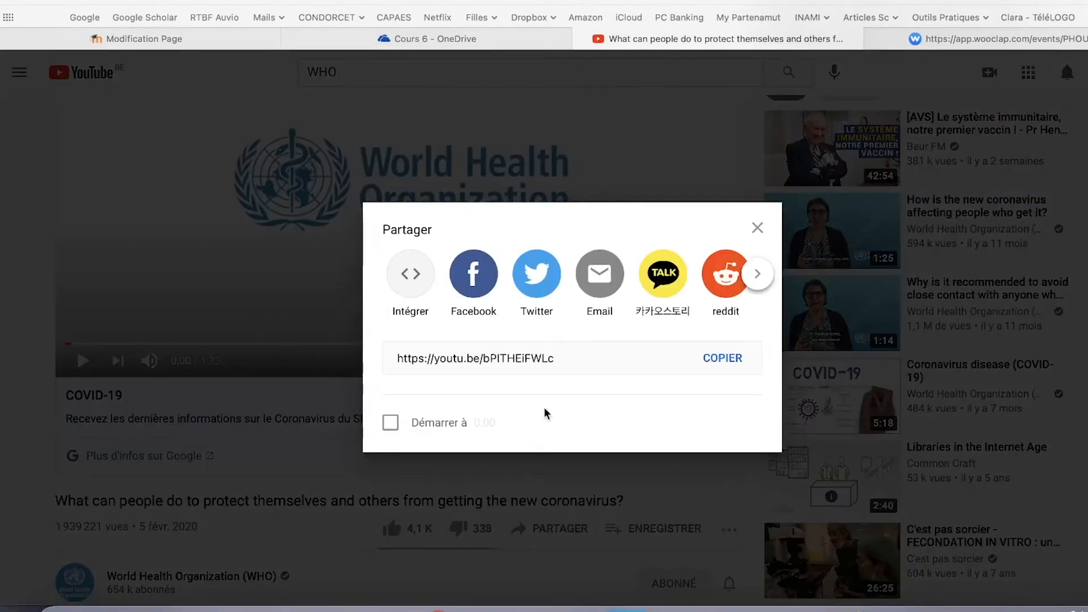
left_click(726, 362)
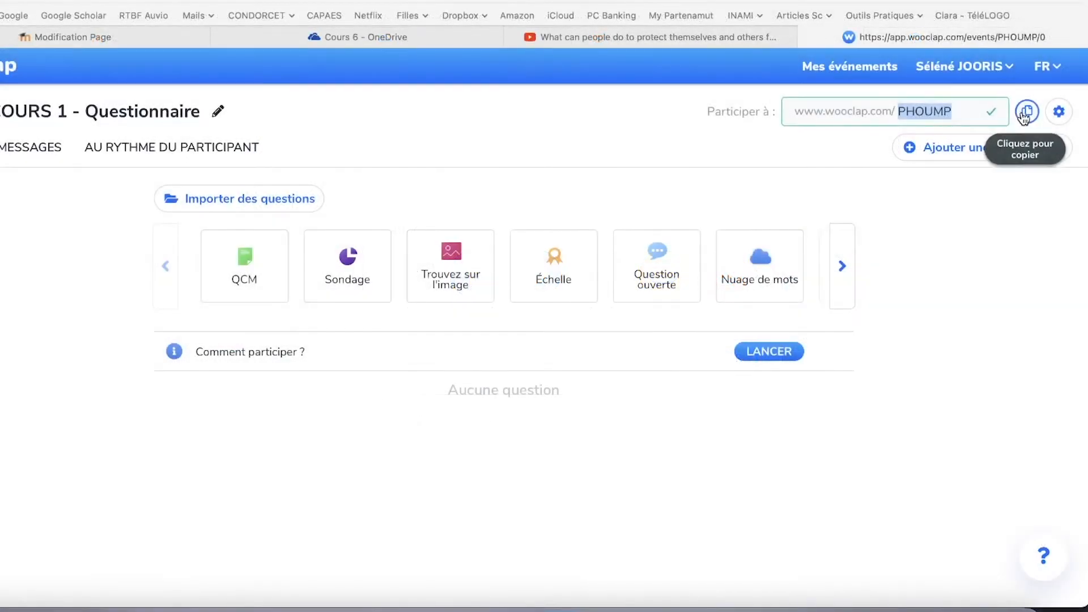
- Copy the participation link of the Wooclap questionnaire, and in Genially the exclusive-page link of "Agir pour sa santé"
left_click(1026, 112)
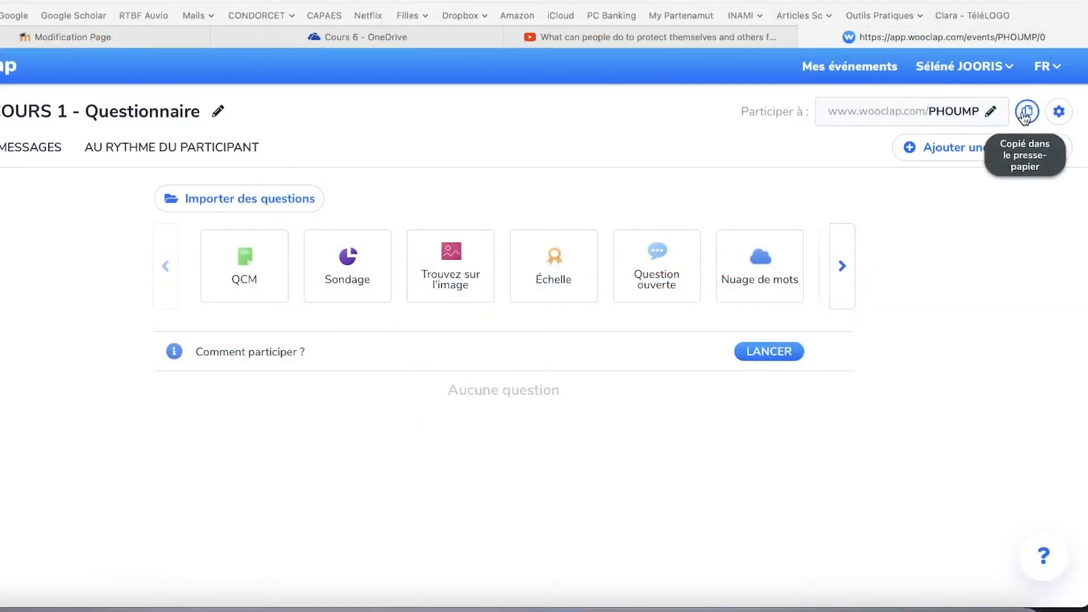
left_click(1026, 116)
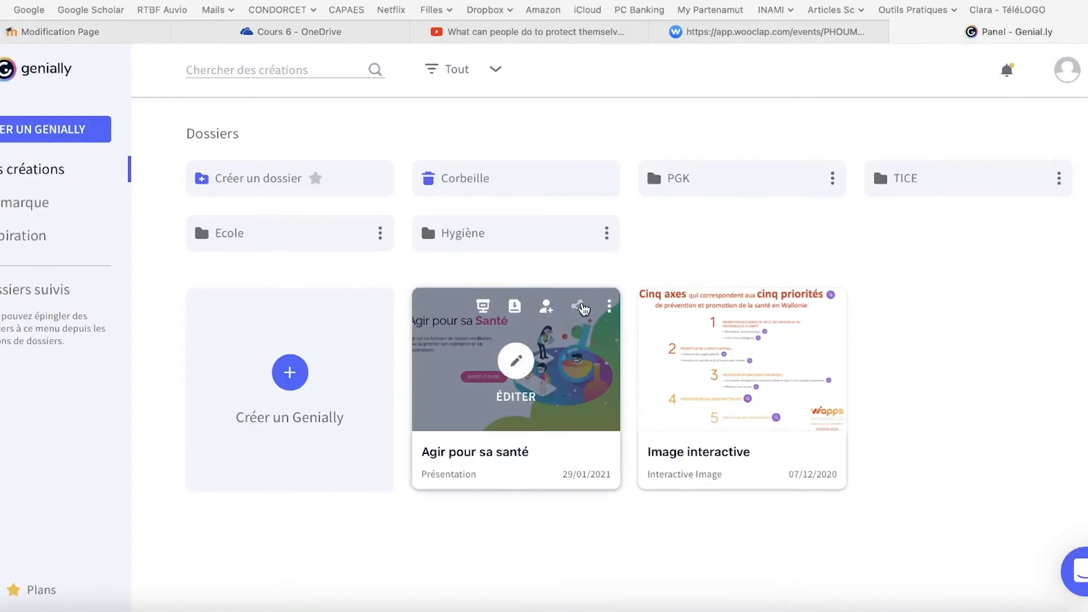
left_click(583, 307)
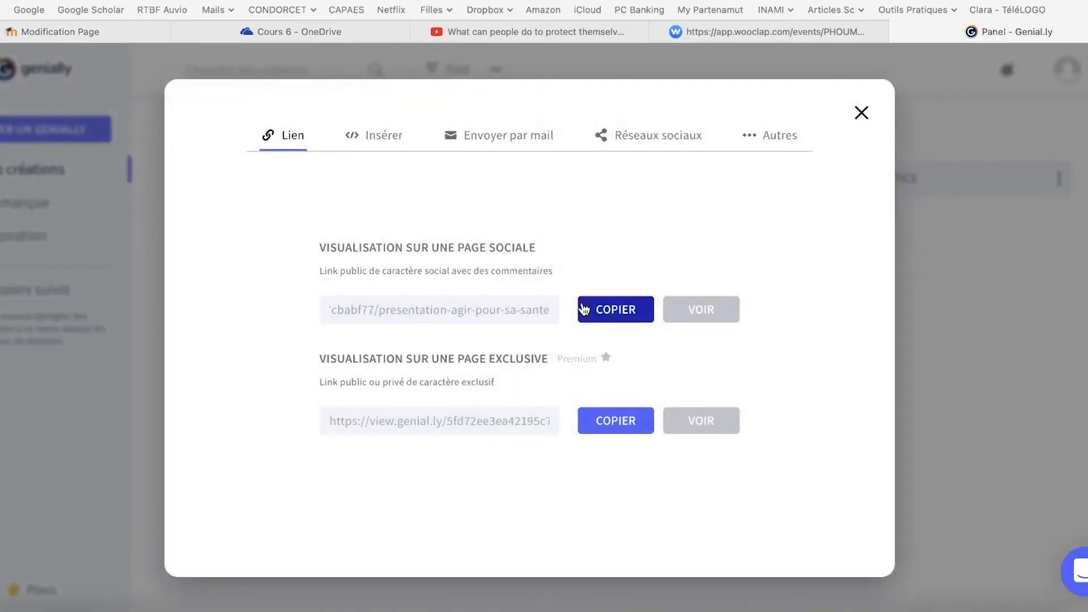
left_click(594, 421)
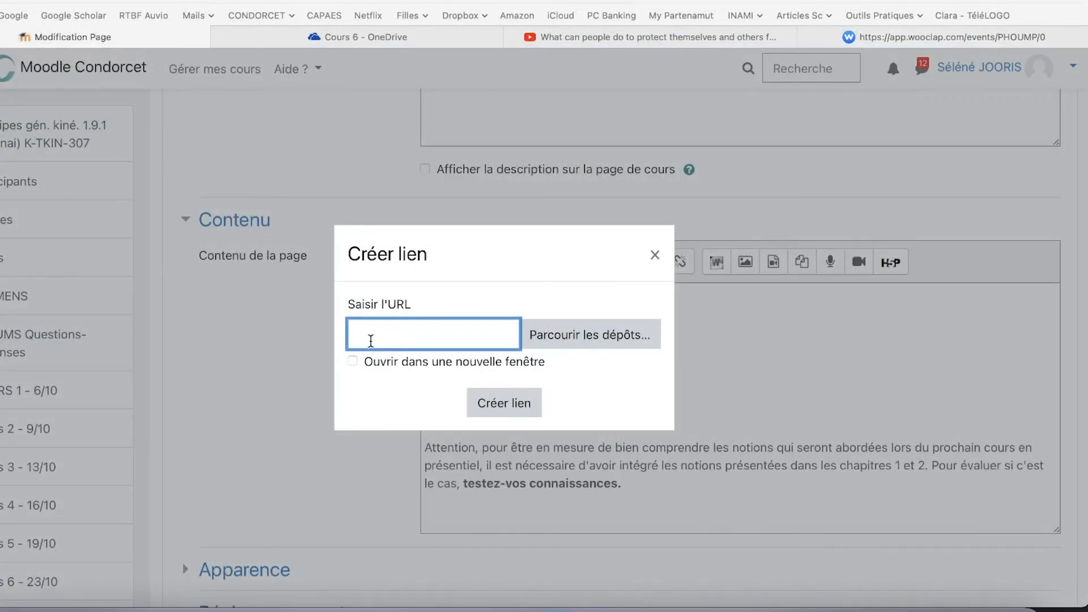
key("super+v")
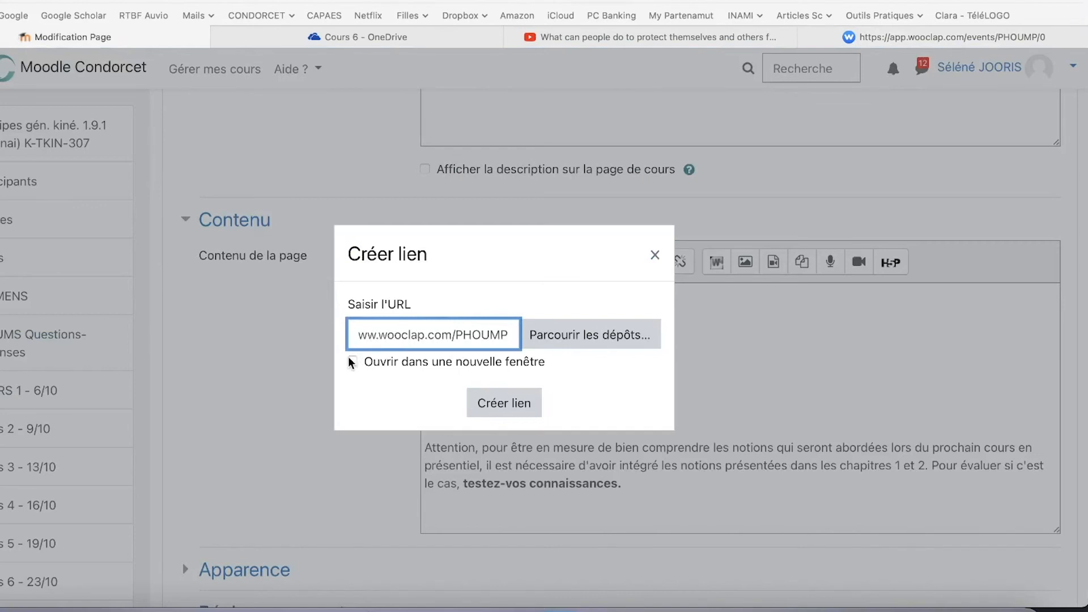
left_click(353, 362)
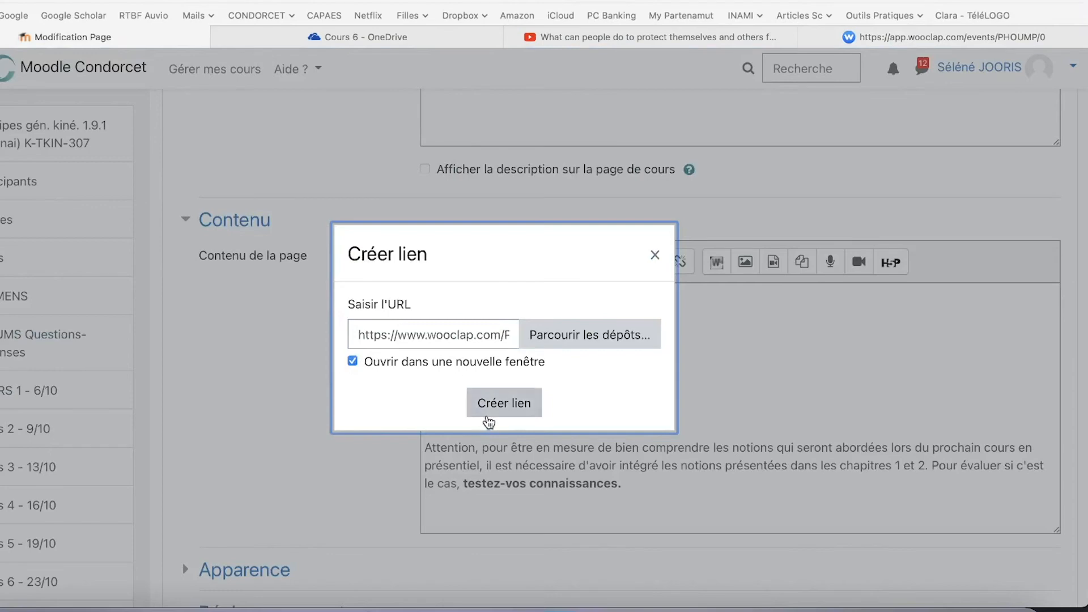
left_click(496, 408)
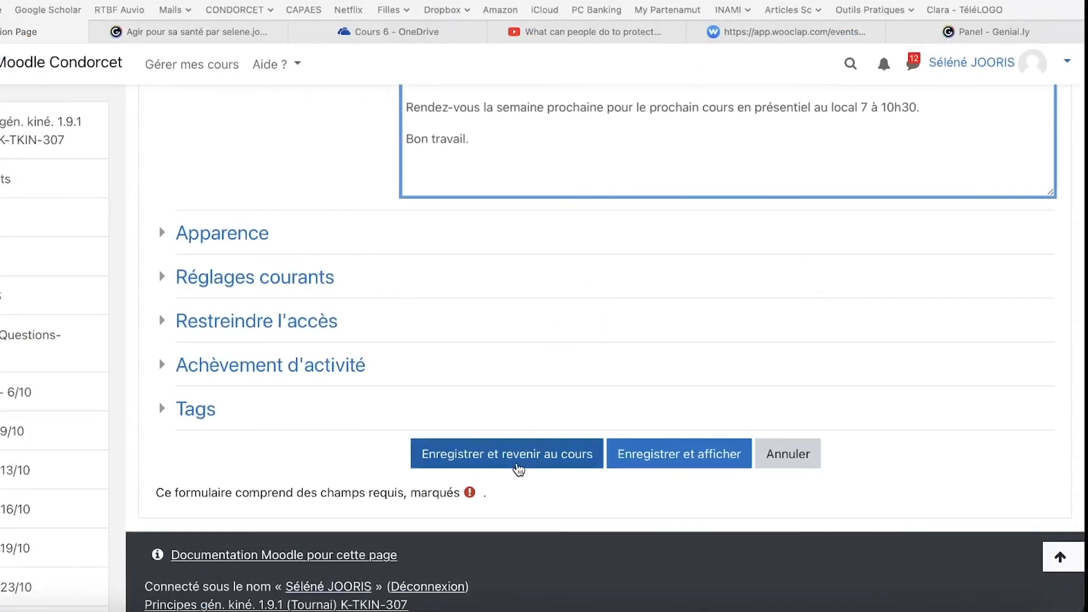
- Save the page and return to the course, and open "Cours 1" to review its chapters, video and links
left_click(516, 467)
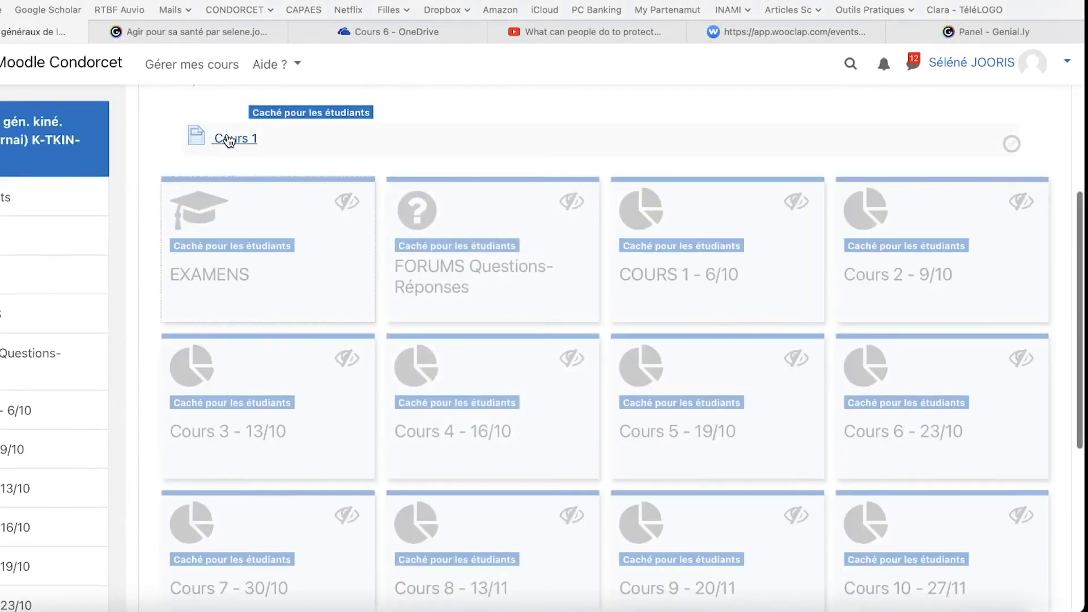
left_click(229, 140)
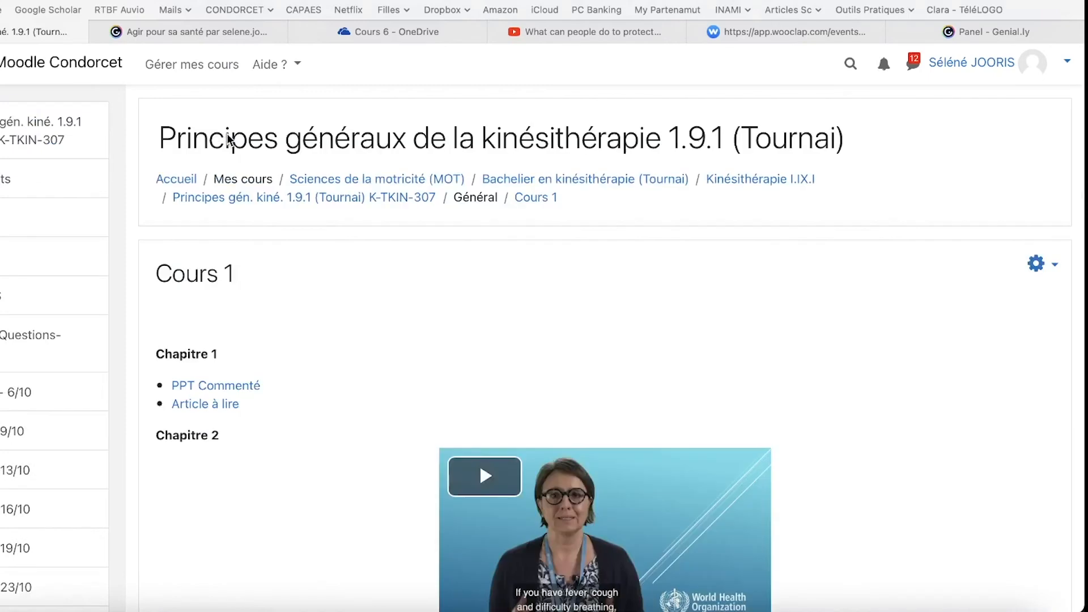
scroll(864, 370, "down", 2)
scroll(865, 370, "down", 2)
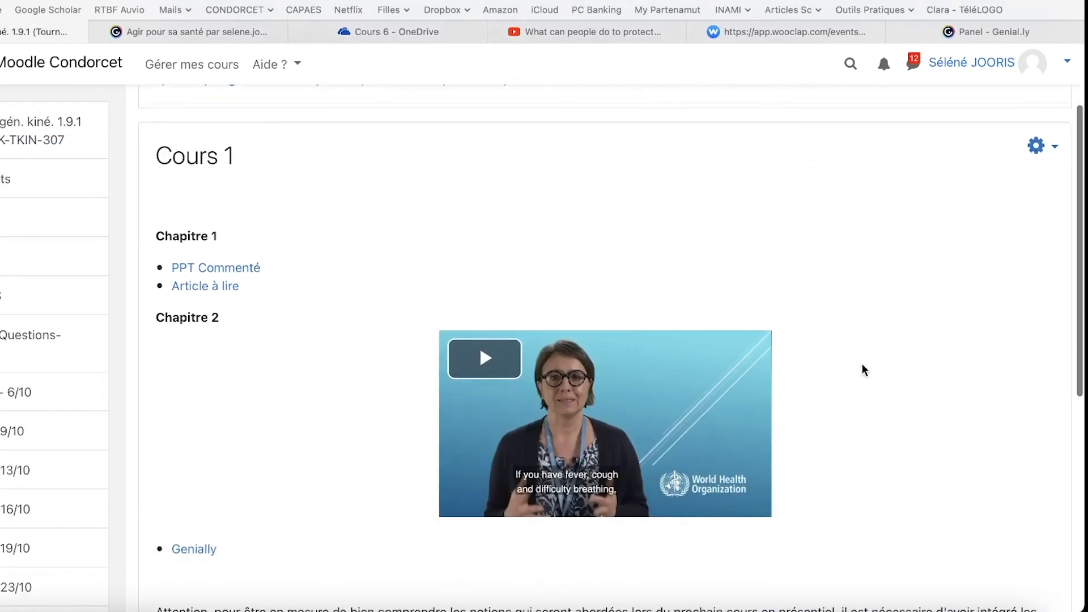
scroll(865, 369, "down", 1)
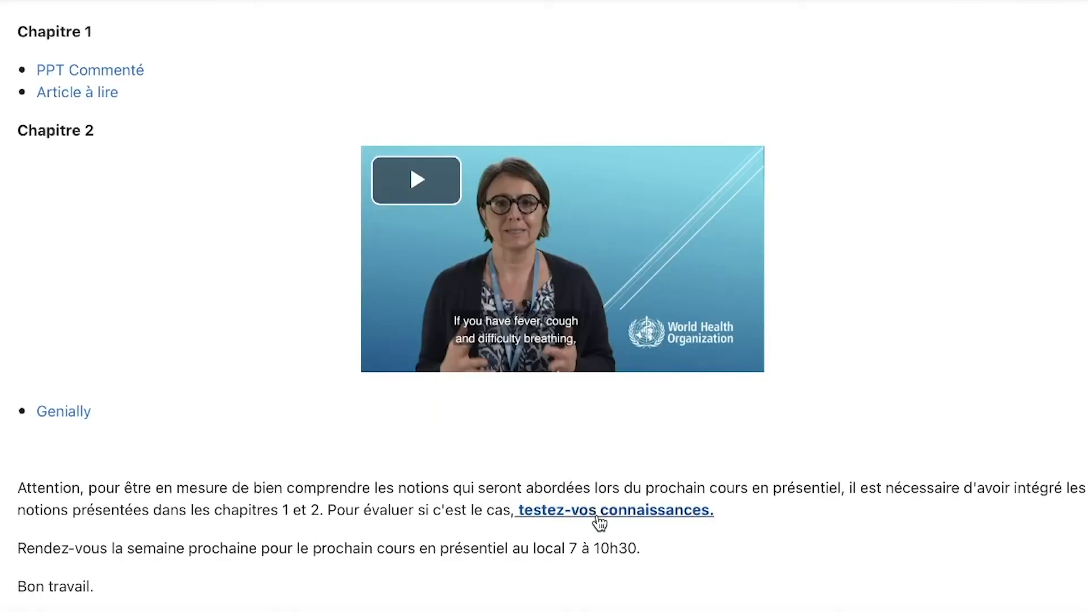
- Follow the "testez-vos connaissances." link on the "Cours 1" page to test it
left_click(598, 516)
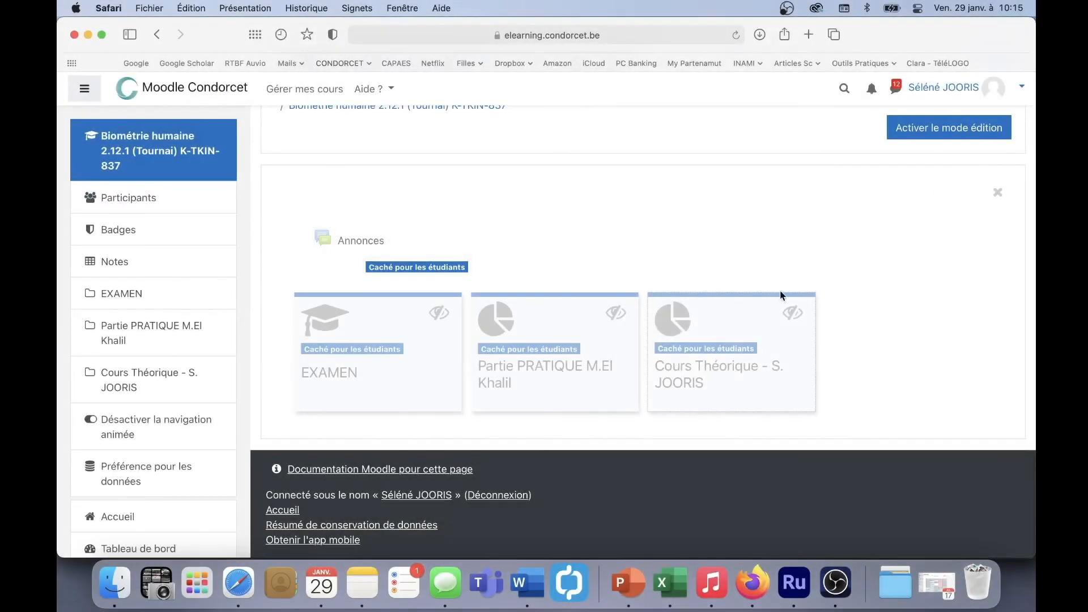
- Open the Cours Théorique section of the Biométrie humaine course and view the pages of Cours 5, Cours 2 and Cours 6 as examples
left_click(766, 339)
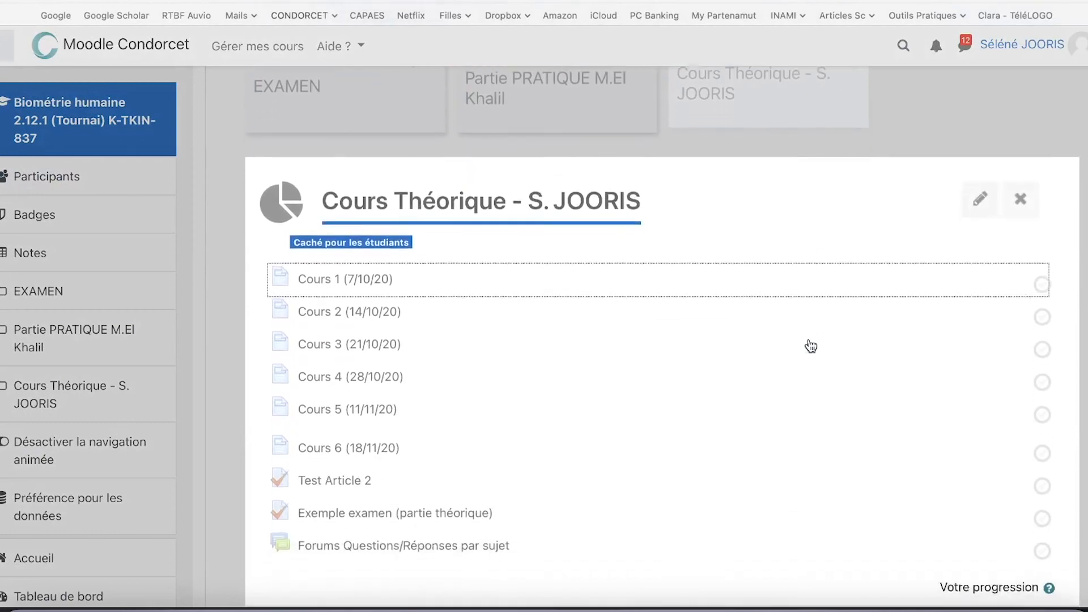
left_click(351, 268)
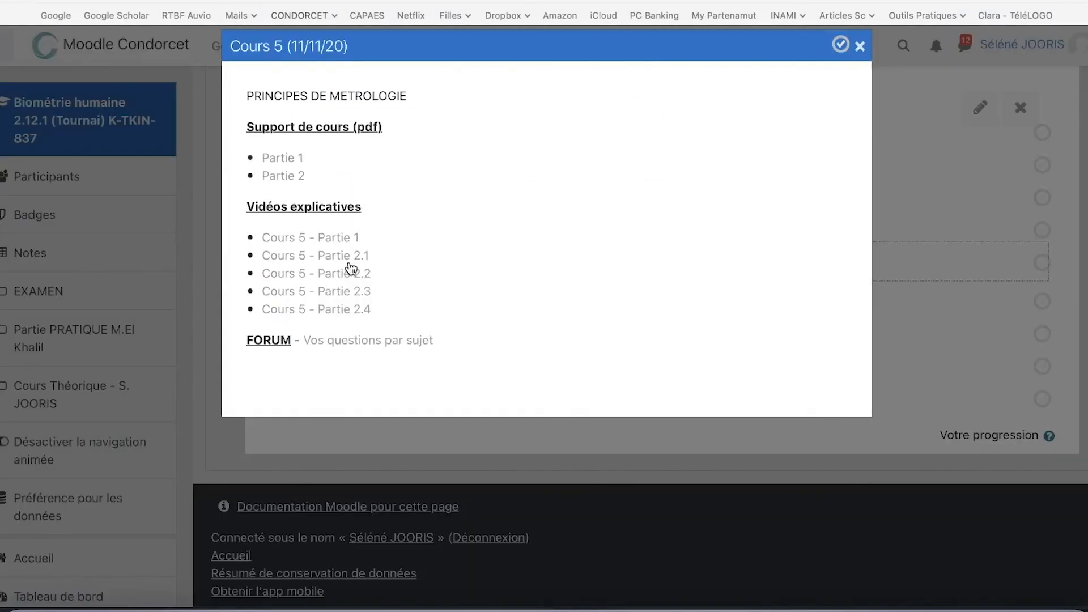
left_click(860, 46)
left_click(364, 165)
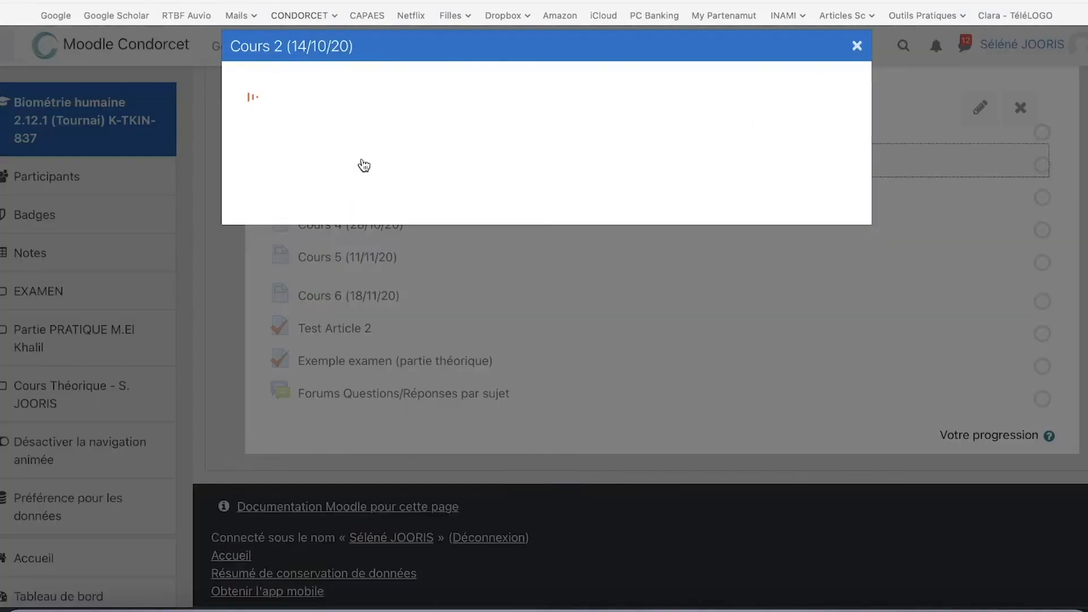
left_click(926, 45)
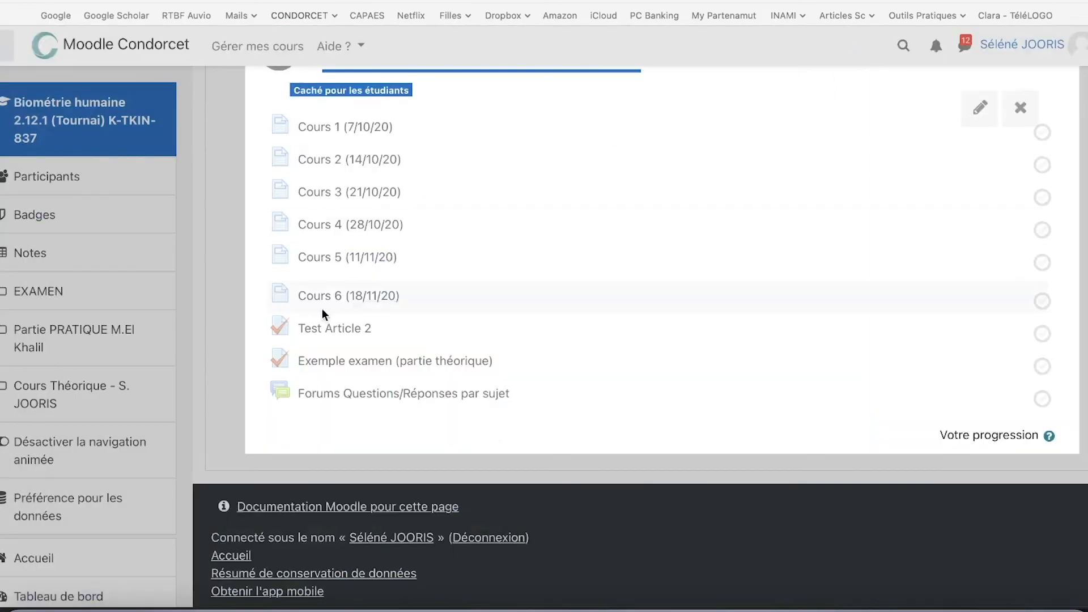
left_click(324, 310)
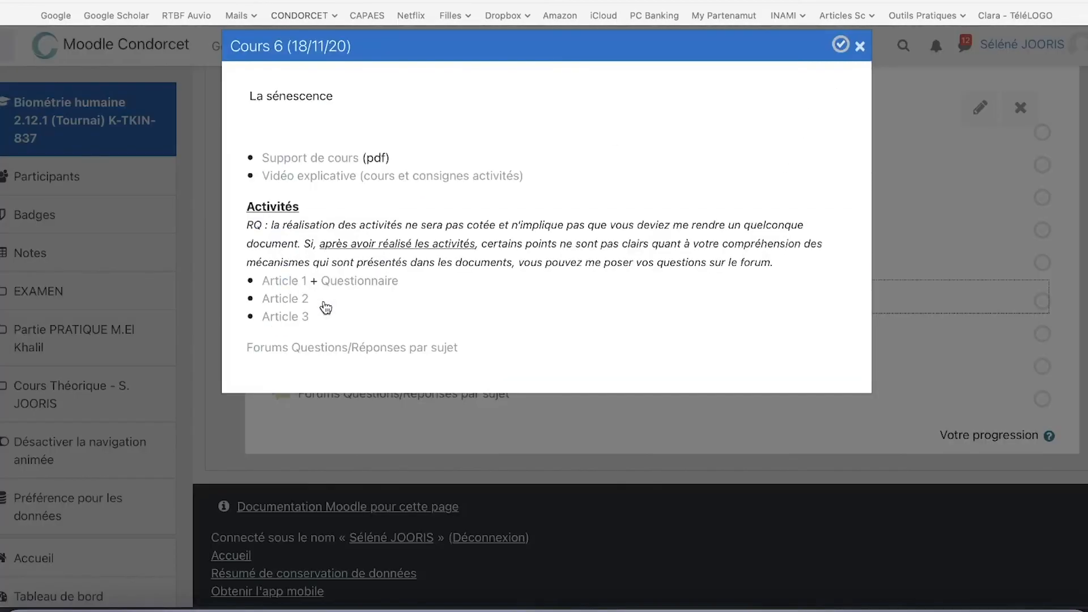